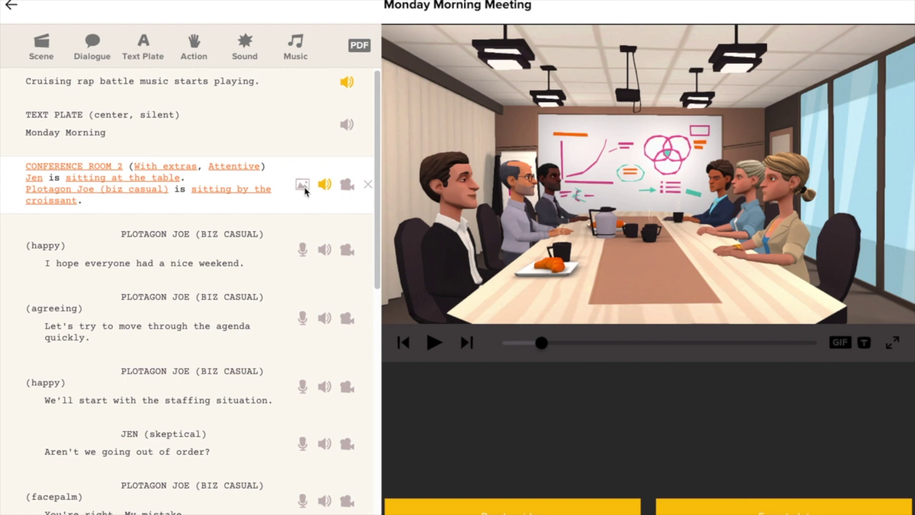
# Show the Monday Morning Agenda image on the Conference Room 2 presentation screen and preview the dialogue through Jen's skeptical line
pyautogui.click(304, 187)
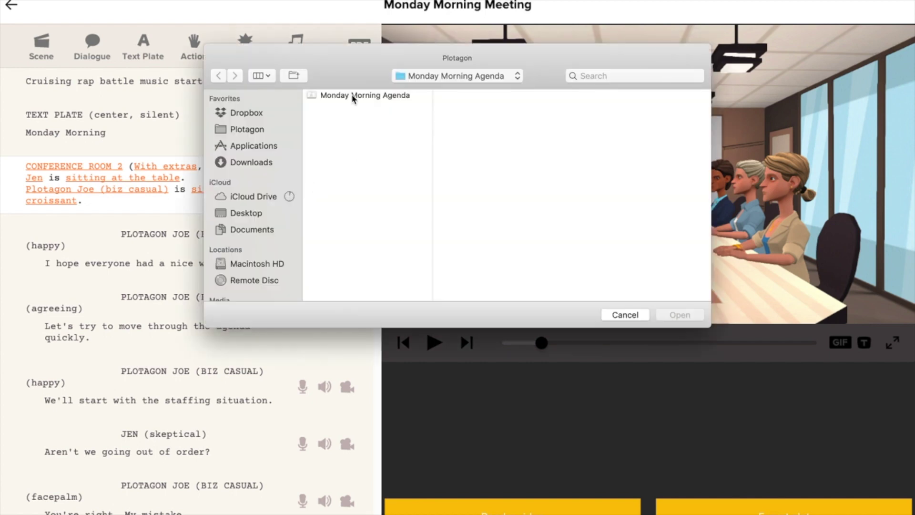
pyautogui.doubleClick(353, 95)
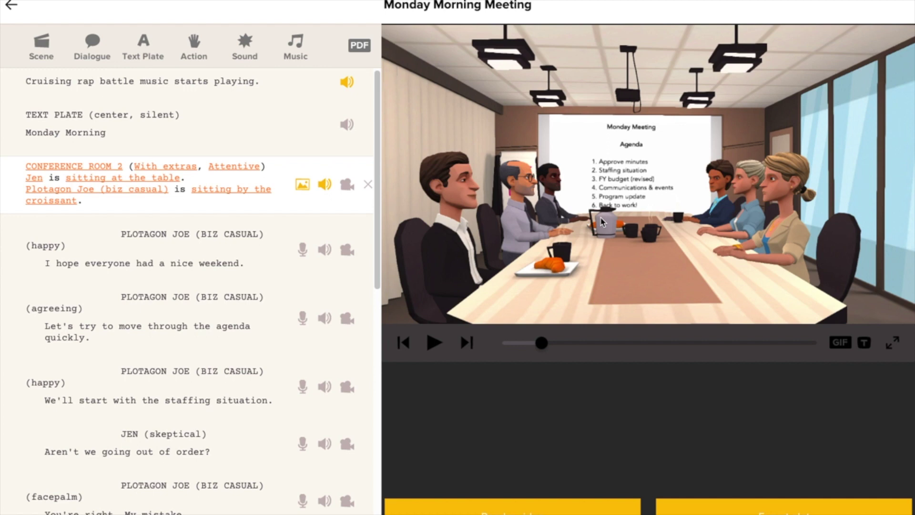
pyautogui.click(266, 260)
pyautogui.click(252, 315)
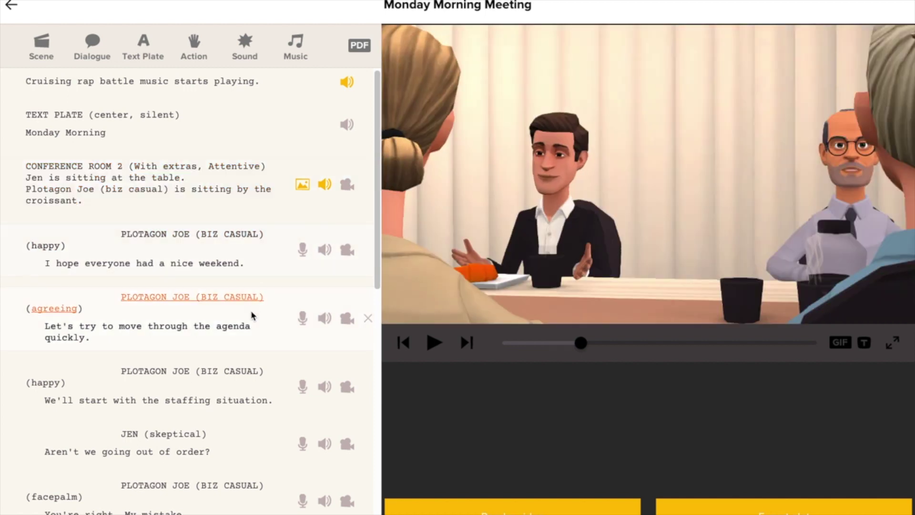
pyautogui.click(222, 448)
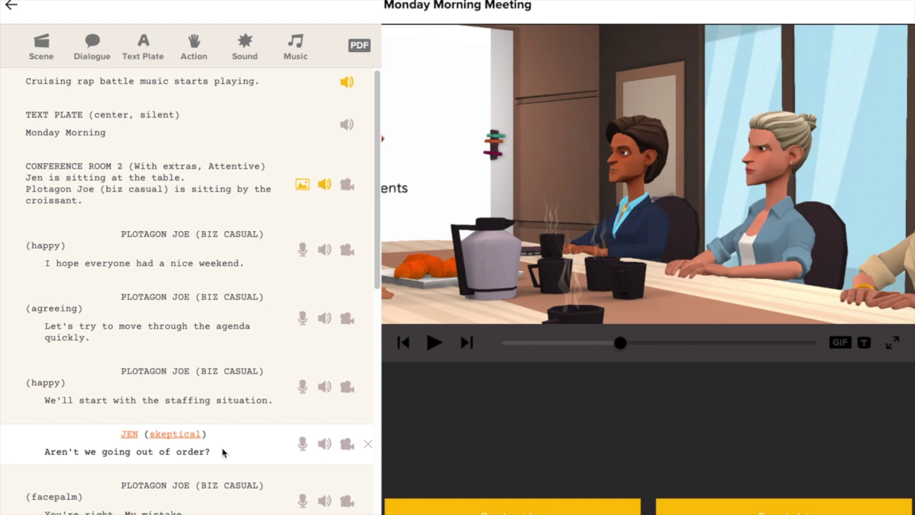
# Add a camera to Plotagon Joe's first happy line, moving left from the table and looking at the croissant
pyautogui.click(214, 260)
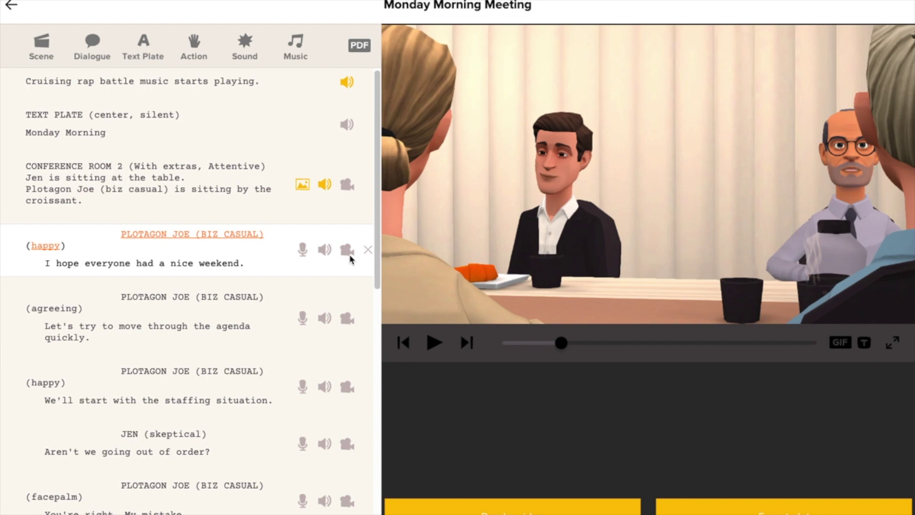
pyautogui.click(349, 256)
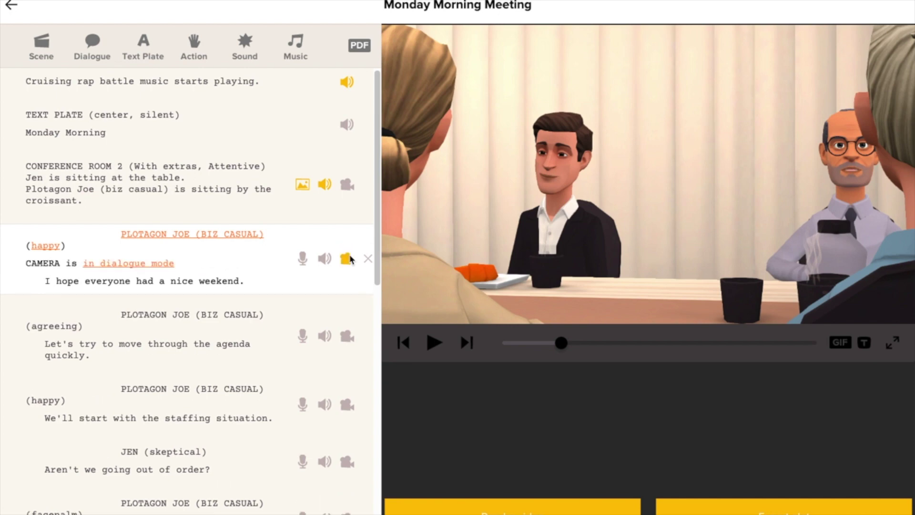
pyautogui.click(163, 264)
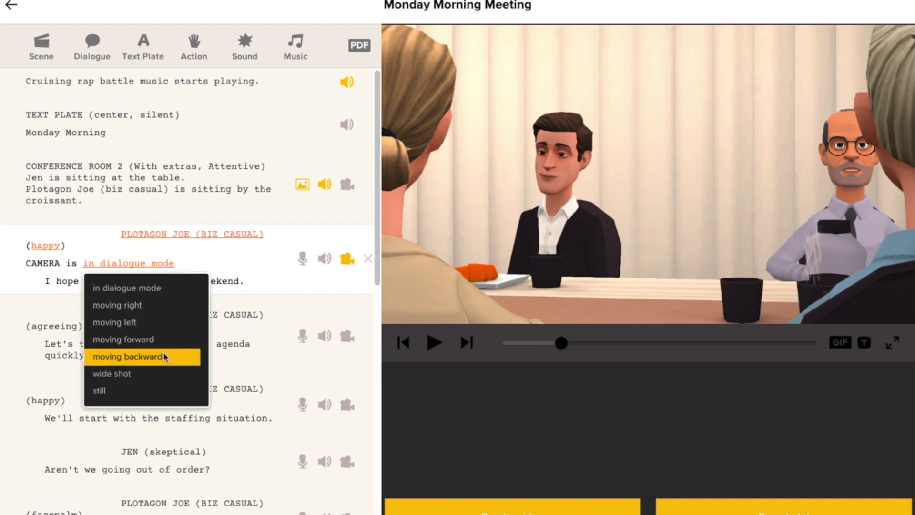
pyautogui.click(173, 330)
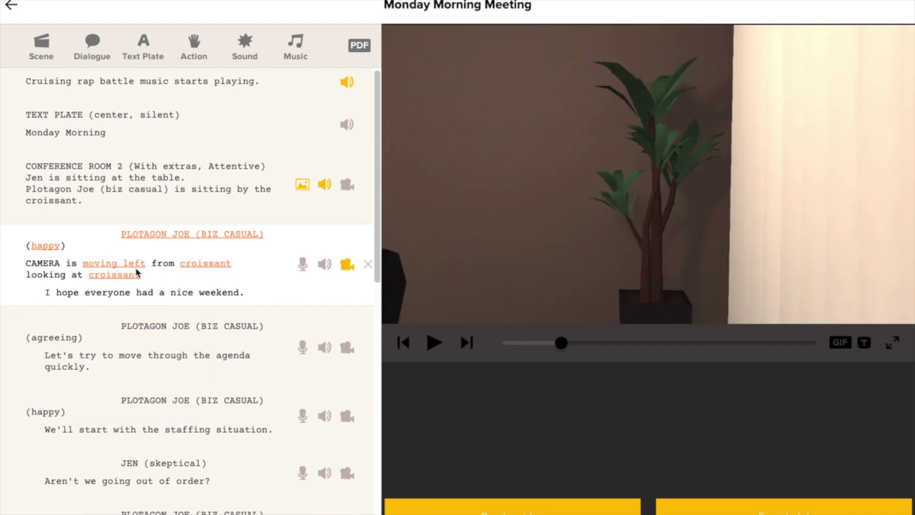
pyautogui.click(193, 265)
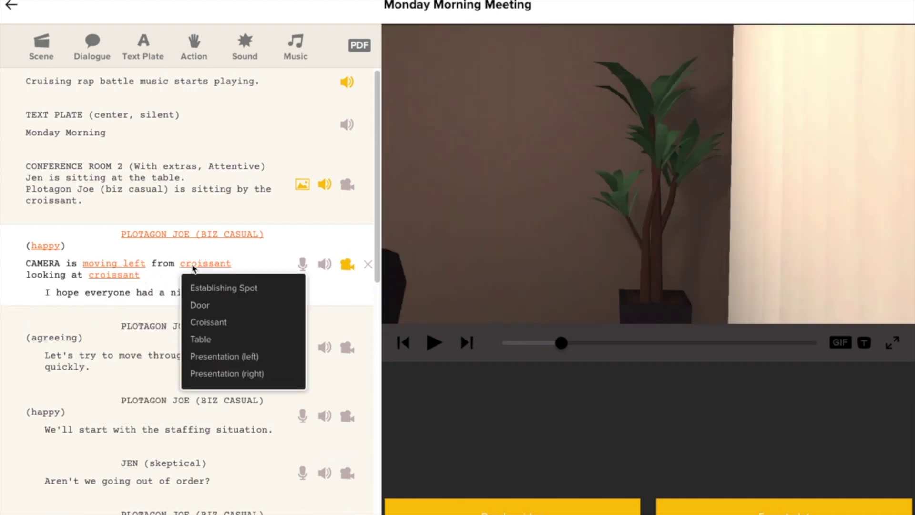
pyautogui.click(224, 339)
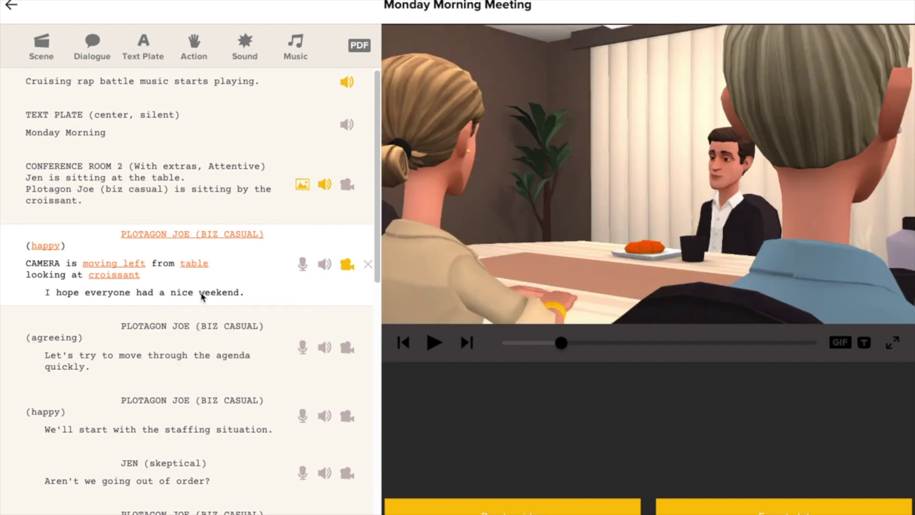
# Preview the lines up to Jen's skeptical one and give that line a camera in dialogue mode
pyautogui.click(169, 354)
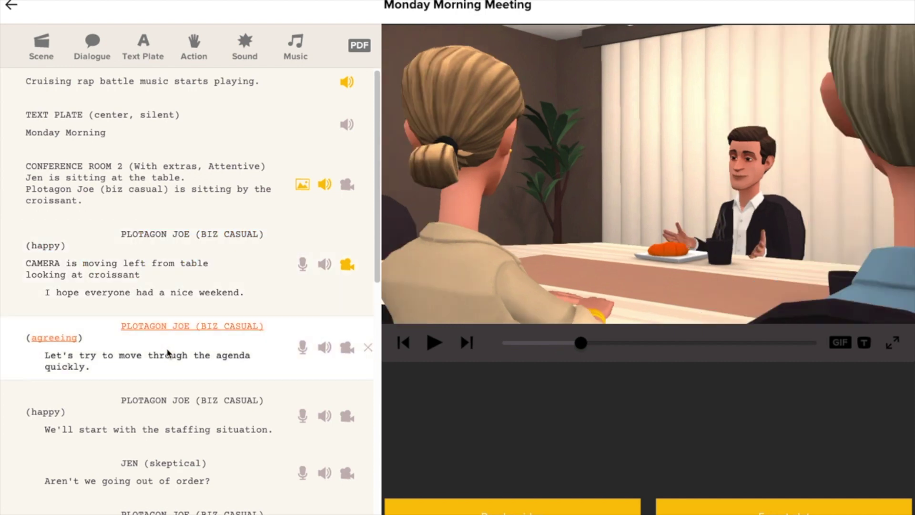
pyautogui.click(173, 413)
pyautogui.click(176, 466)
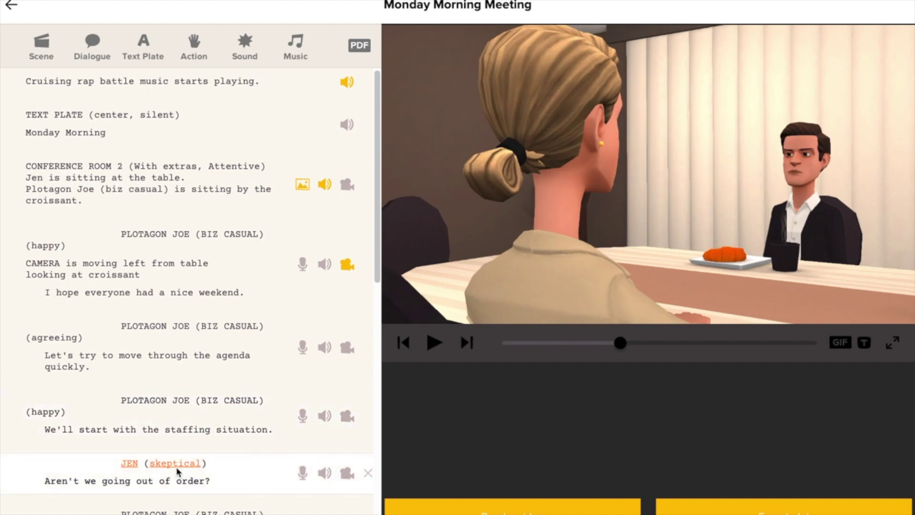
pyautogui.click(347, 474)
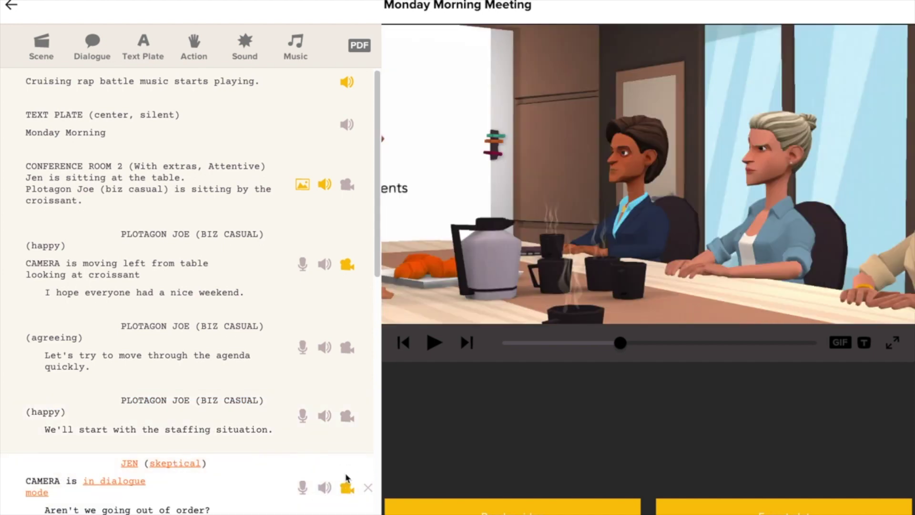
pyautogui.click(127, 483)
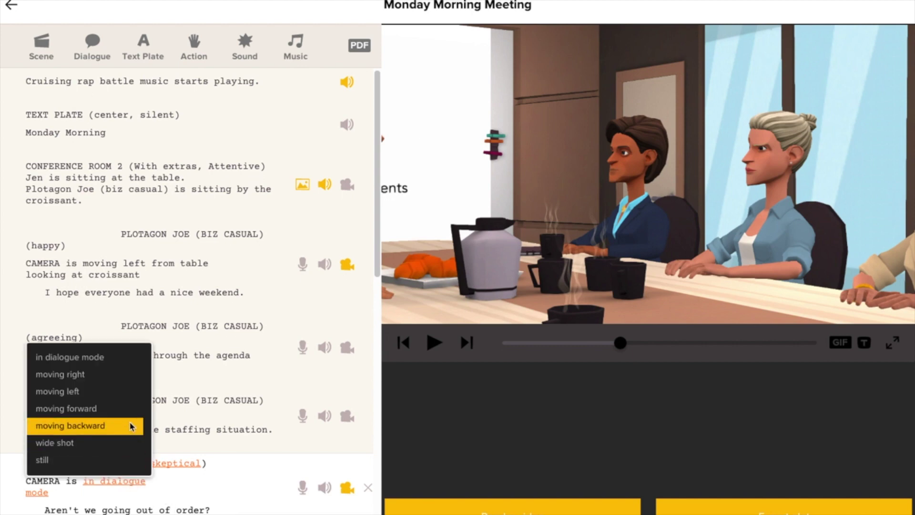
pyautogui.click(204, 474)
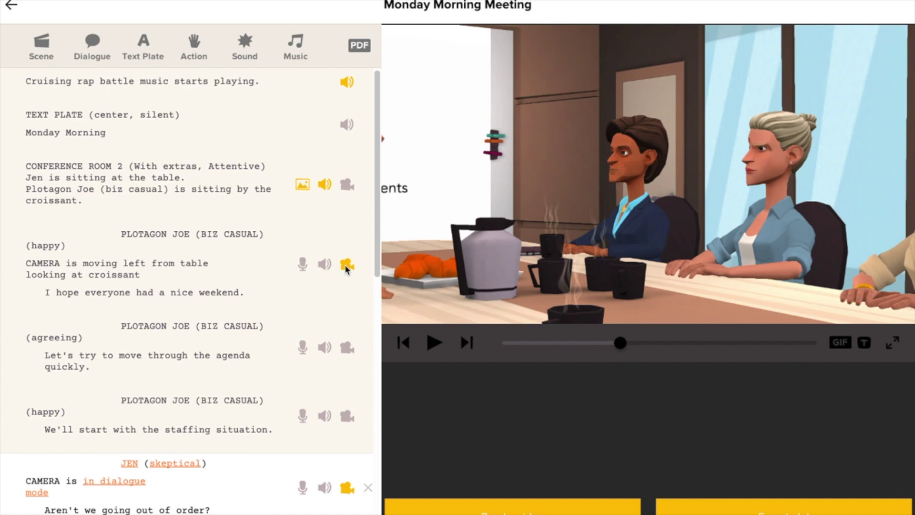
# Set the camera on Plotagon Joe's first line to still at the establishing spot, looking at presentation (right)
pyautogui.click(138, 264)
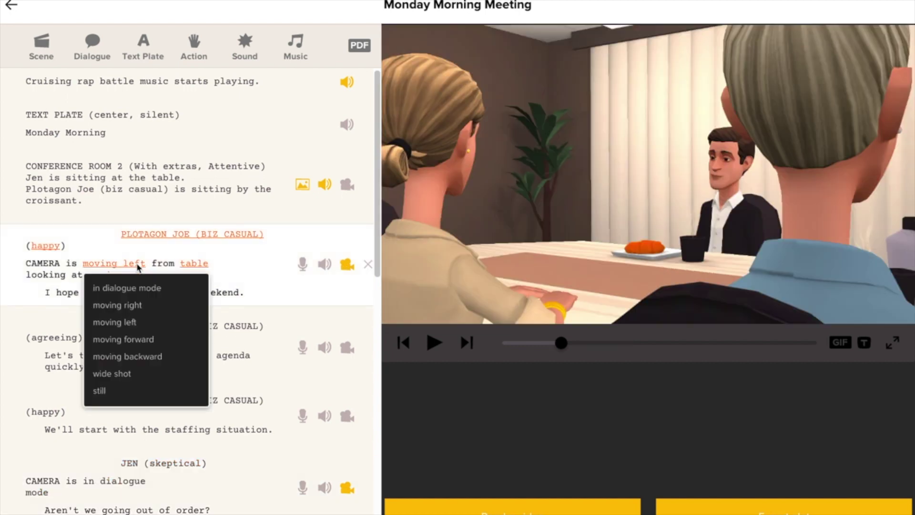
pyautogui.click(123, 392)
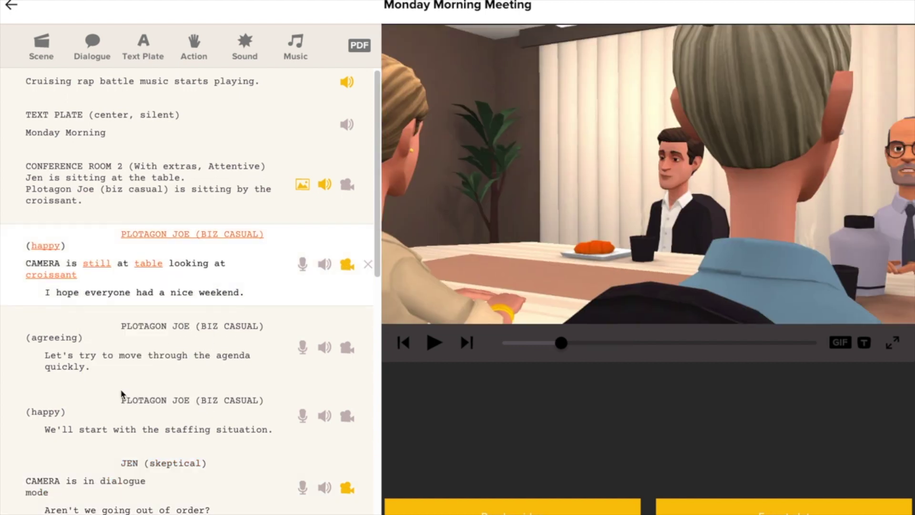
pyautogui.click(155, 262)
pyautogui.click(182, 288)
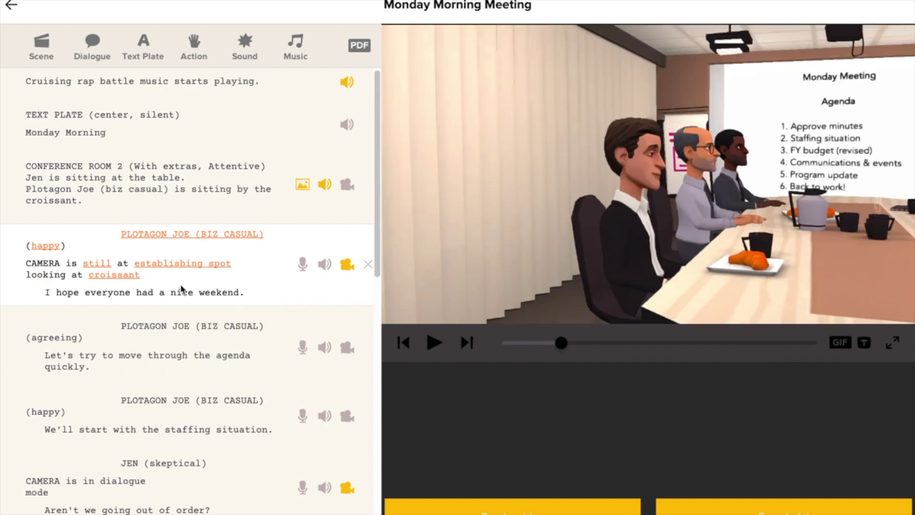
pyautogui.click(114, 275)
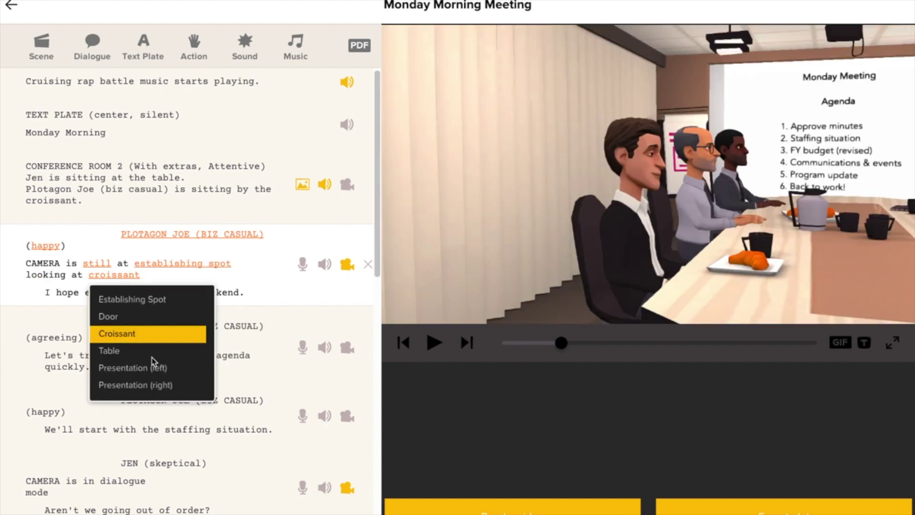
pyautogui.click(152, 385)
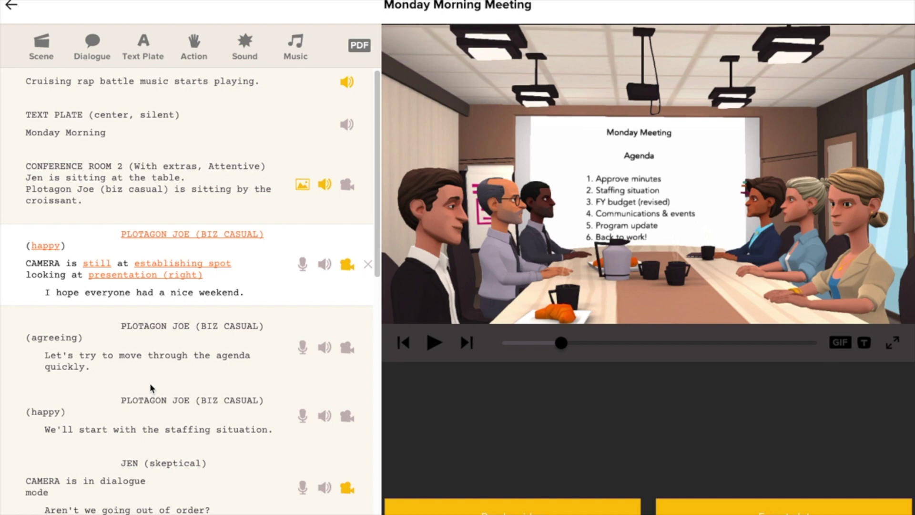
# Review the camera shots of the following conference room lines and of the corporate office scene through Jen's thumbs-up line
pyautogui.click(164, 355)
pyautogui.click(173, 412)
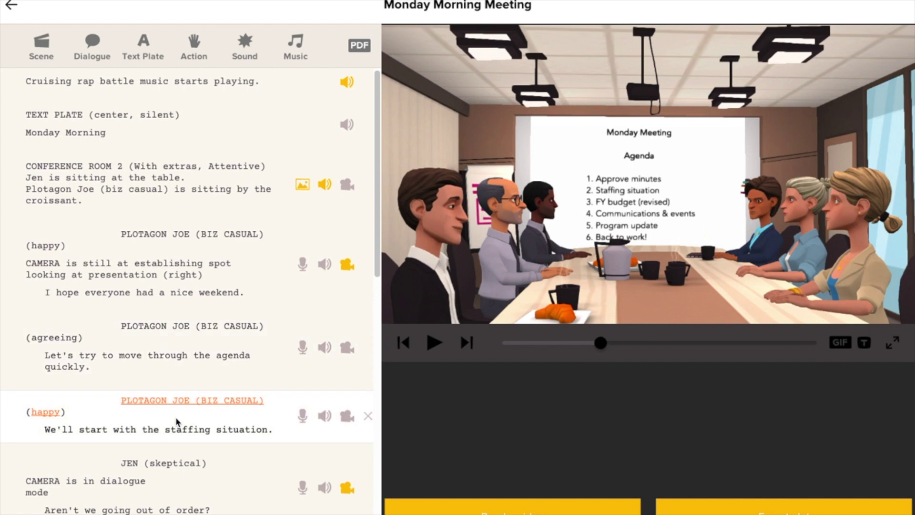
pyautogui.click(197, 486)
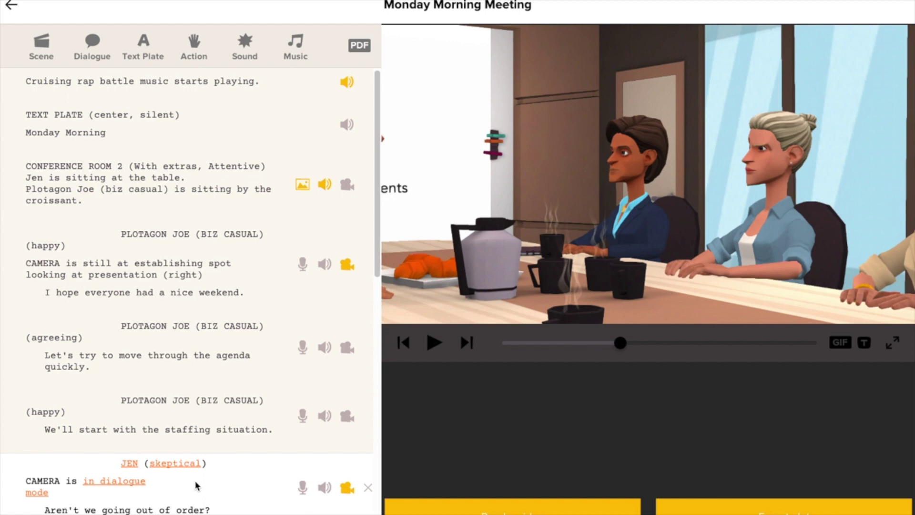
pyautogui.scroll(-15, 197, 486)
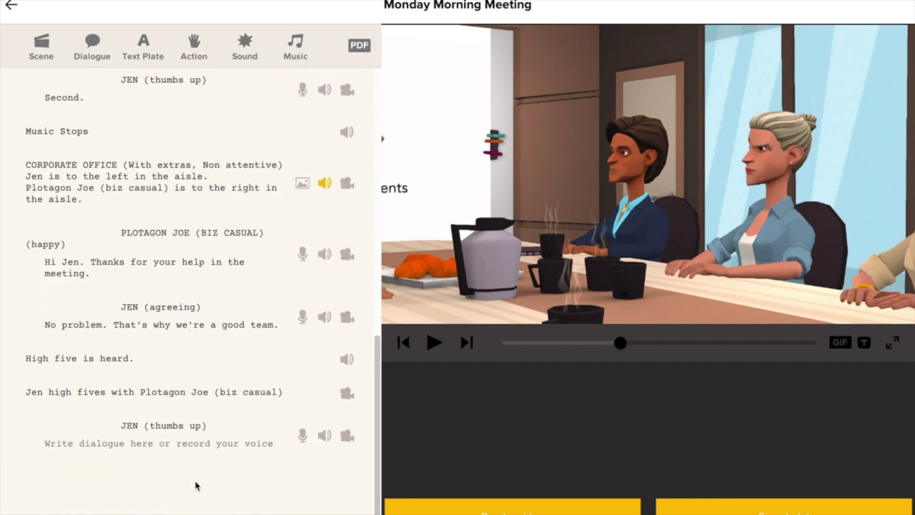
pyautogui.click(193, 180)
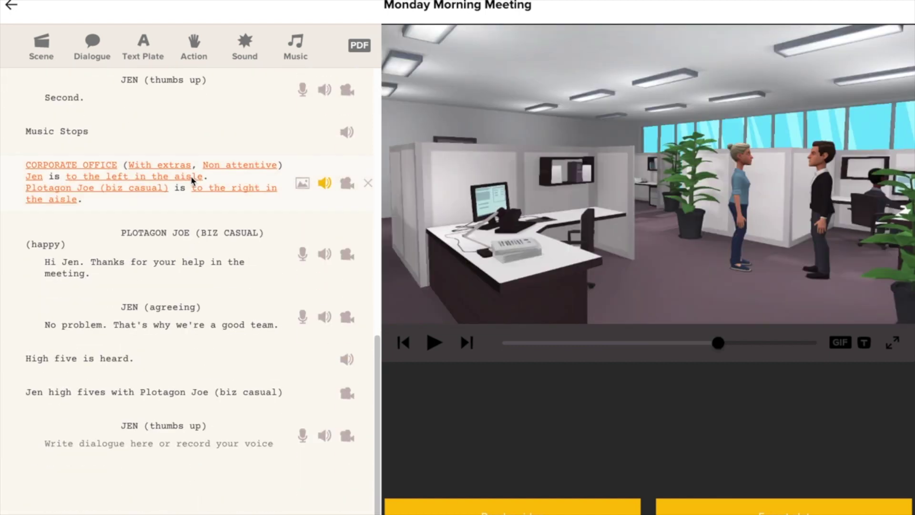
pyautogui.click(220, 258)
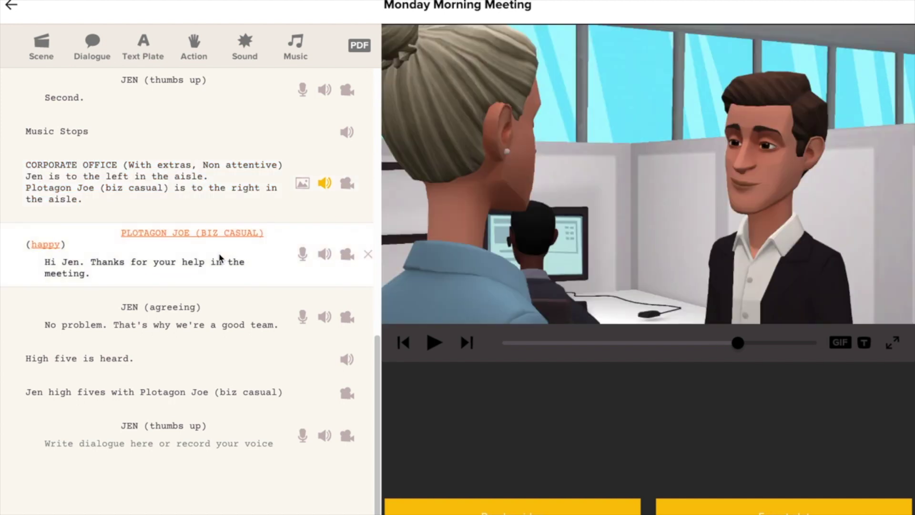
pyautogui.click(215, 322)
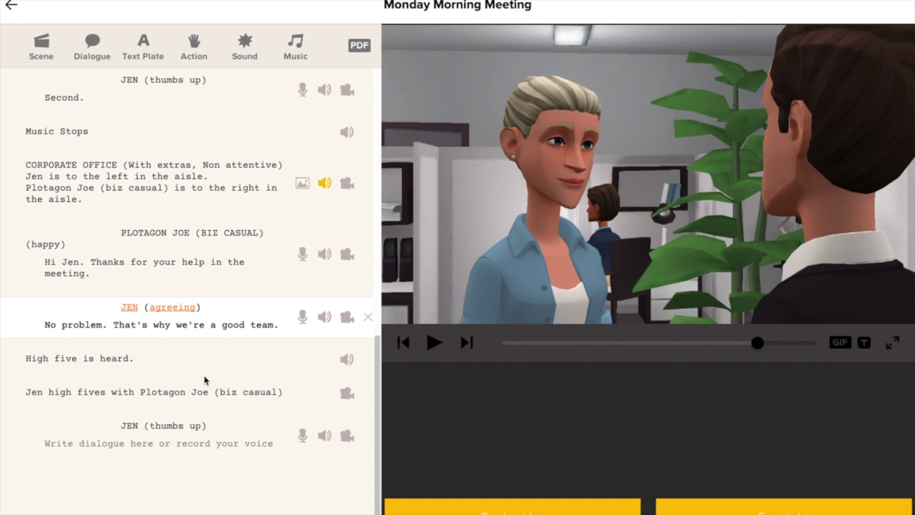
pyautogui.click(225, 441)
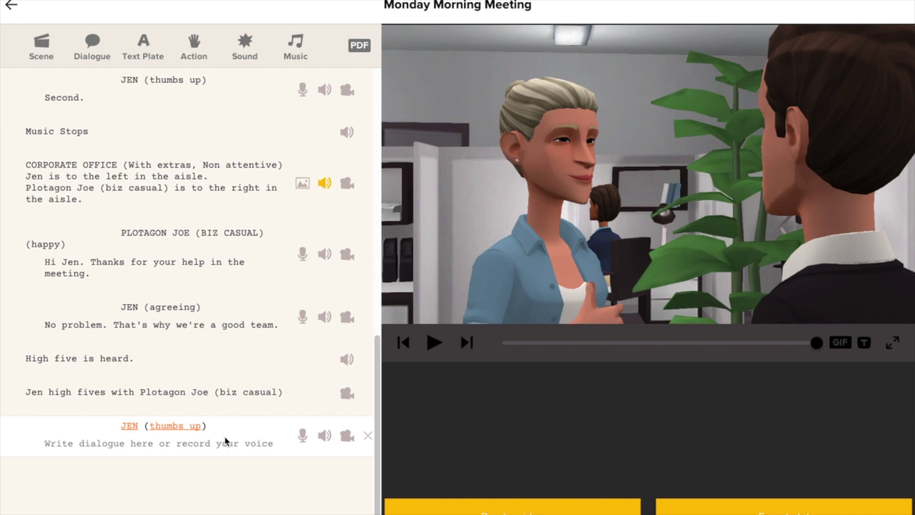
# Add a dialogue line for Jen with the look right expression and the text "Isn't that right?" after her thumbs-up line
pyautogui.click(89, 53)
pyautogui.click(151, 478)
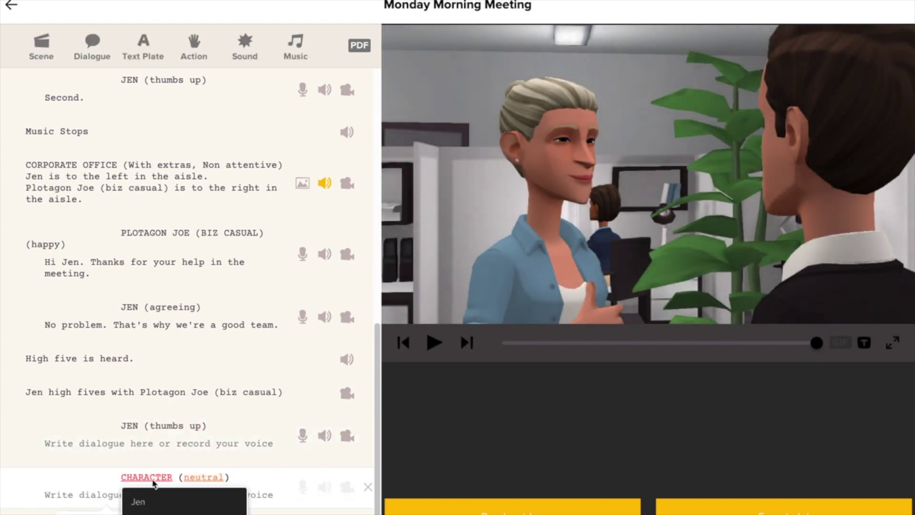
pyautogui.click(155, 503)
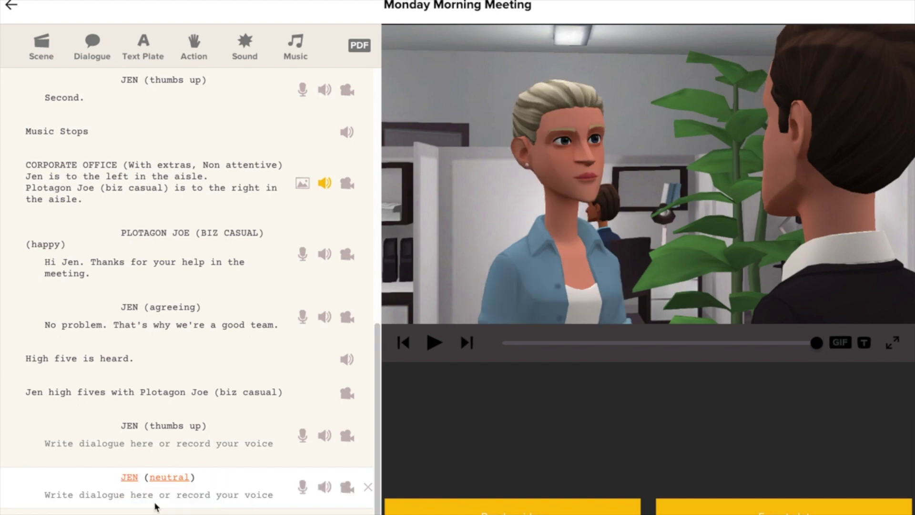
pyautogui.click(165, 478)
pyautogui.scroll(-4, 198, 465)
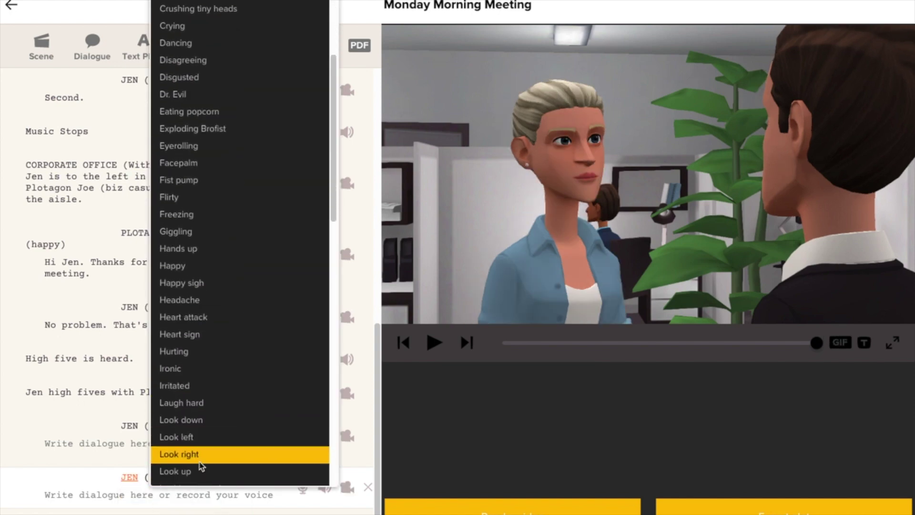
pyautogui.click(200, 456)
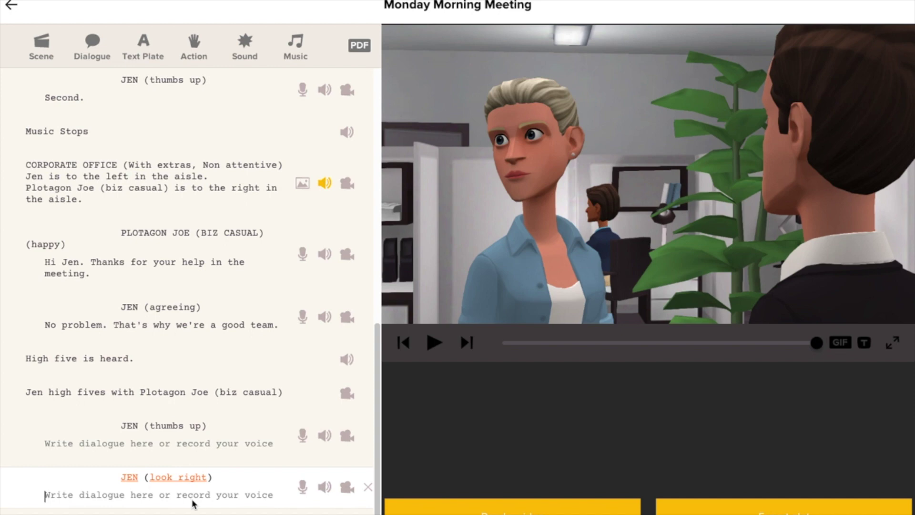
pyautogui.write("Isn't that right")
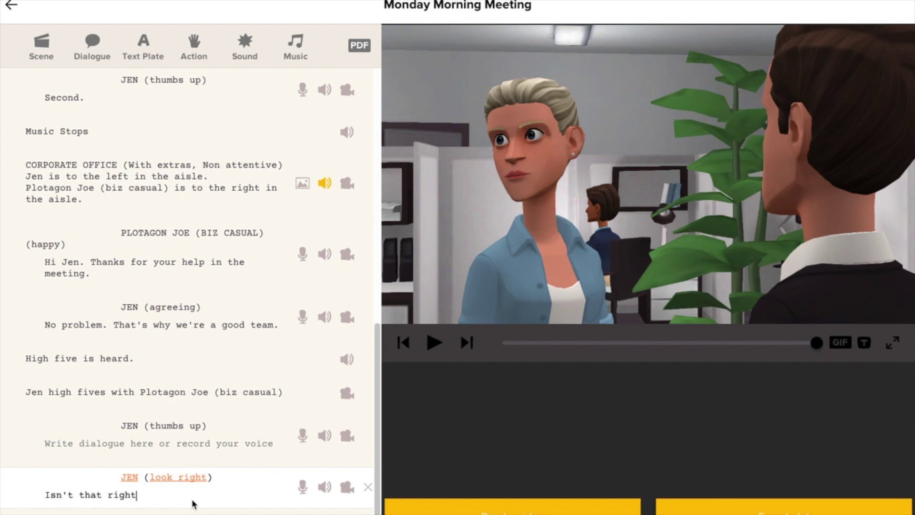
pyautogui.write('?')
# Add a new Corporate office scene at the end of the script with Olga placed to the left in the aisle
pyautogui.click(48, 54)
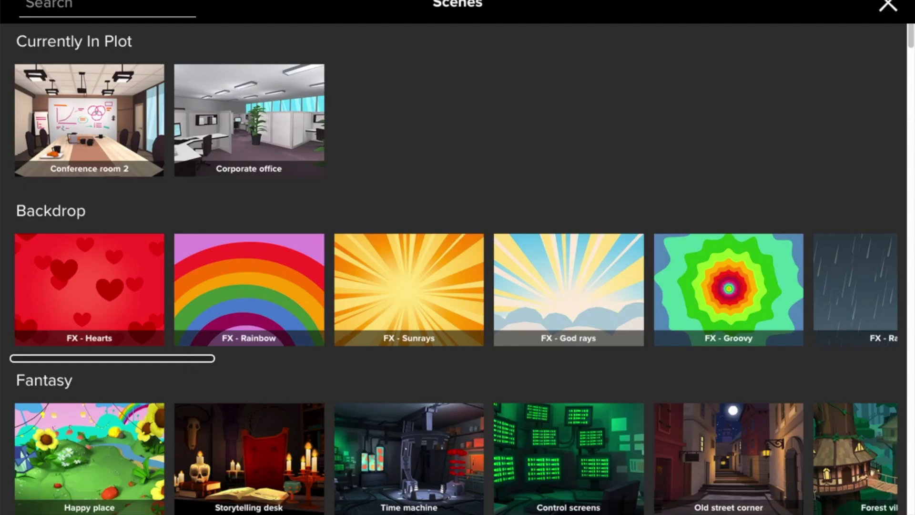
pyautogui.click(245, 115)
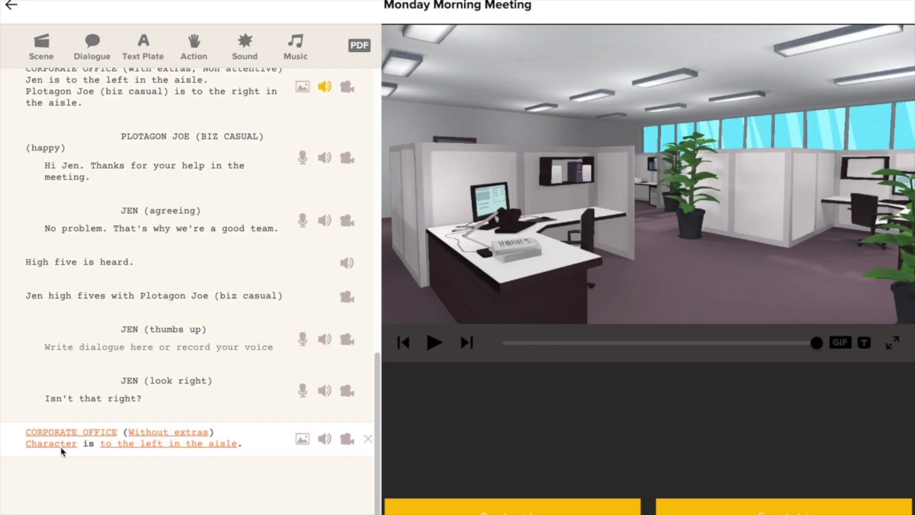
pyautogui.click(51, 444)
pyautogui.click(293, 135)
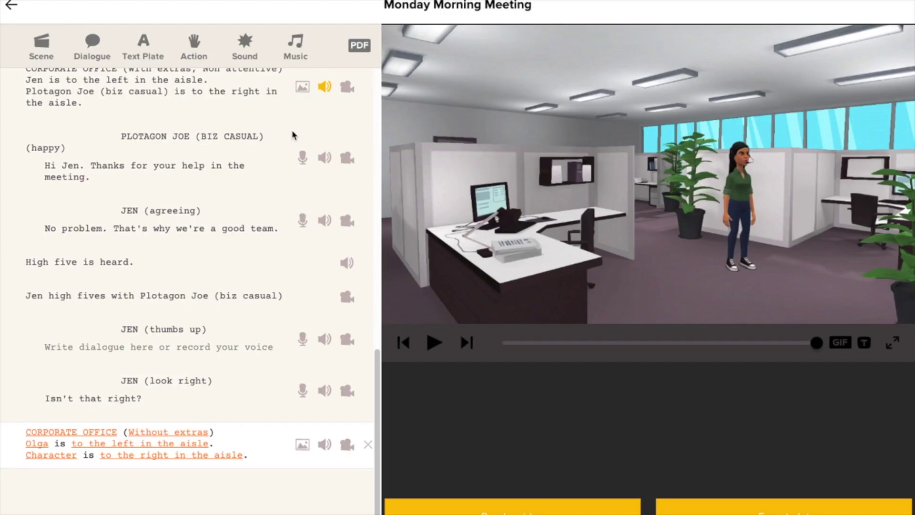
# In the new Corporate office scene, stand Olga in the left aisle and add Jen to the left in the aisle
pyautogui.click(95, 446)
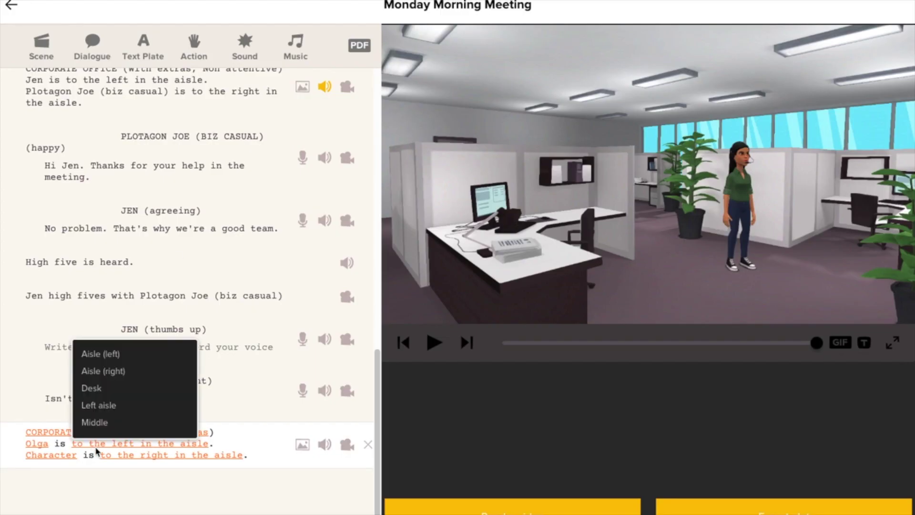
pyautogui.click(122, 404)
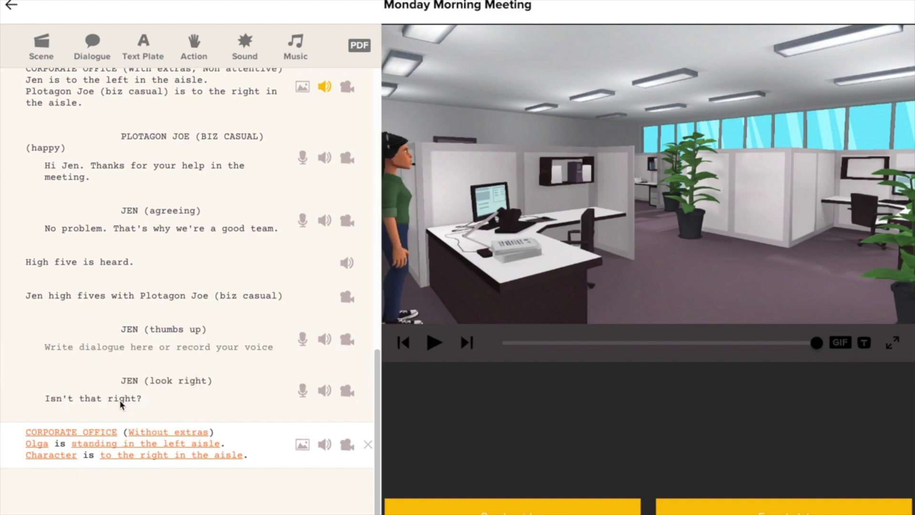
pyautogui.click(61, 457)
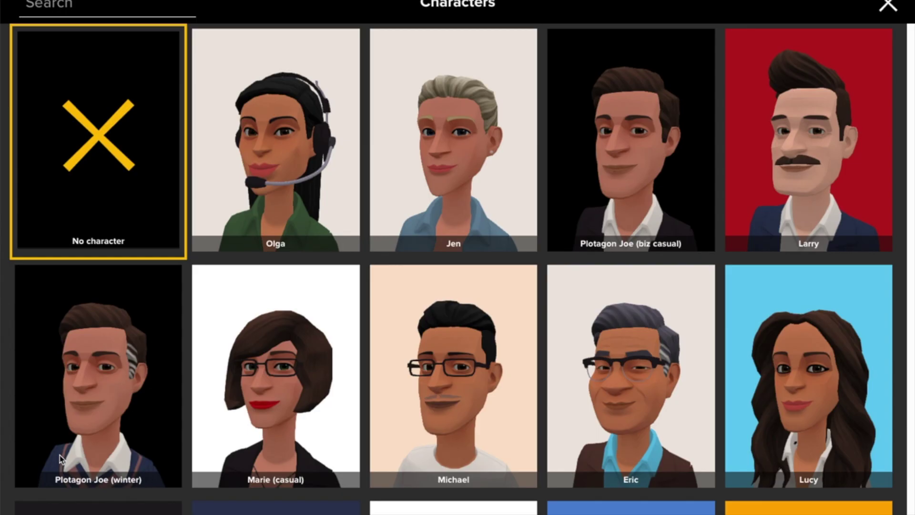
pyautogui.click(429, 189)
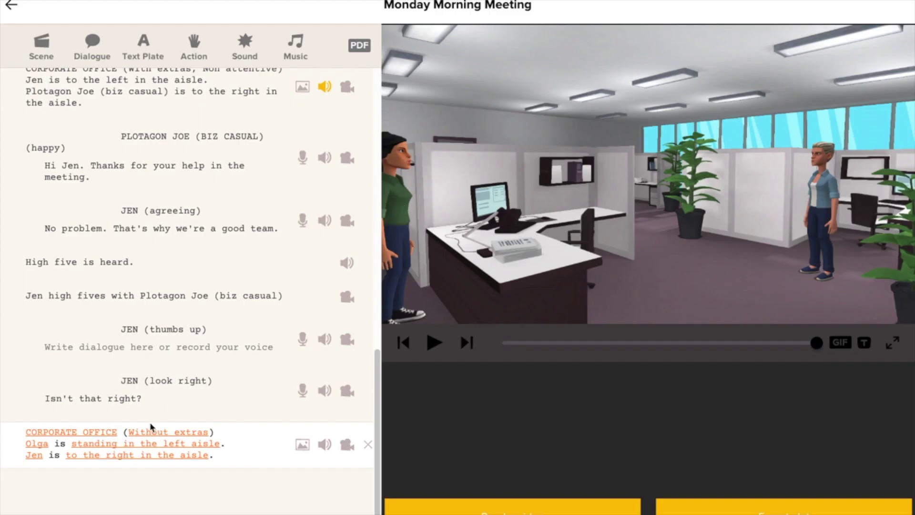
pyautogui.click(144, 457)
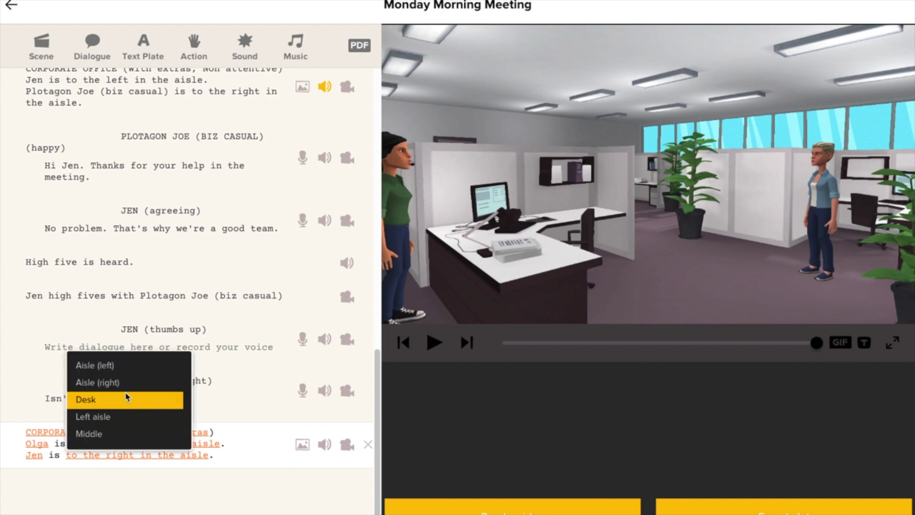
pyautogui.click(134, 369)
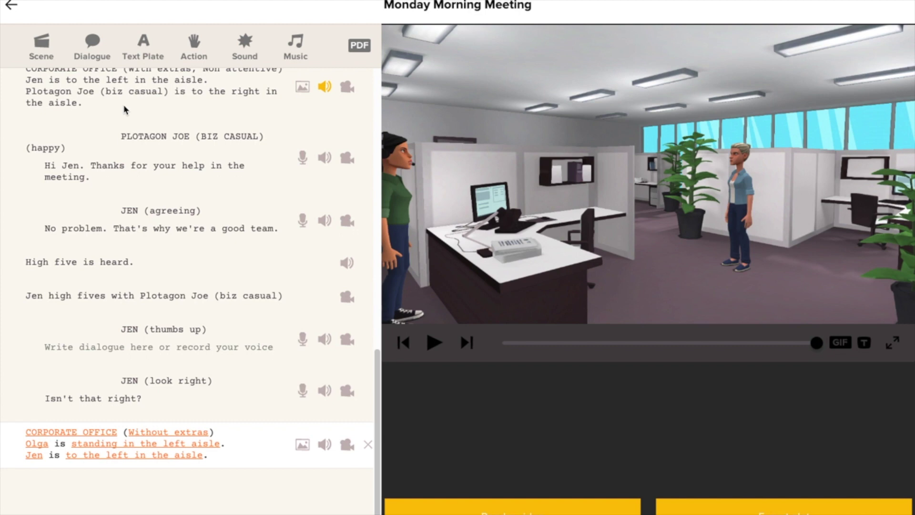
# Add a dialogue line for Olga with the text "That's right!" and the thumbs up expression in the new Corporate office scene
pyautogui.click(94, 41)
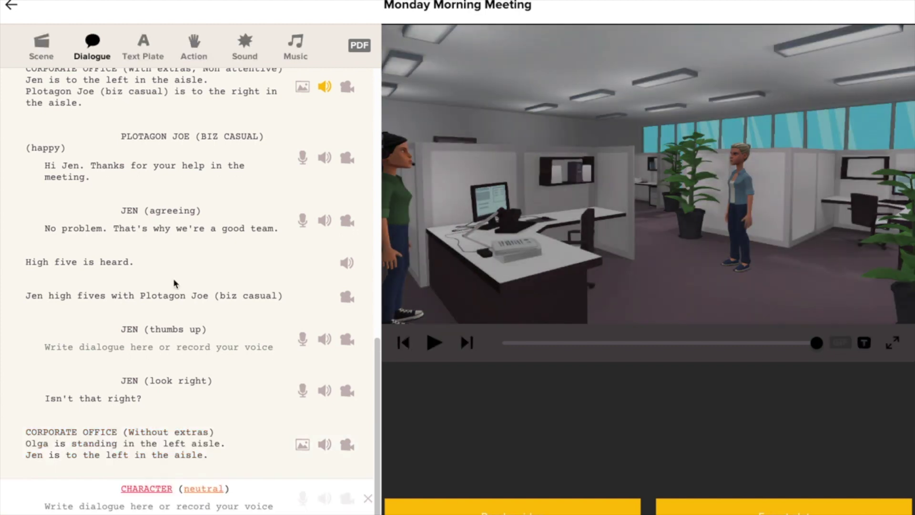
pyautogui.click(155, 489)
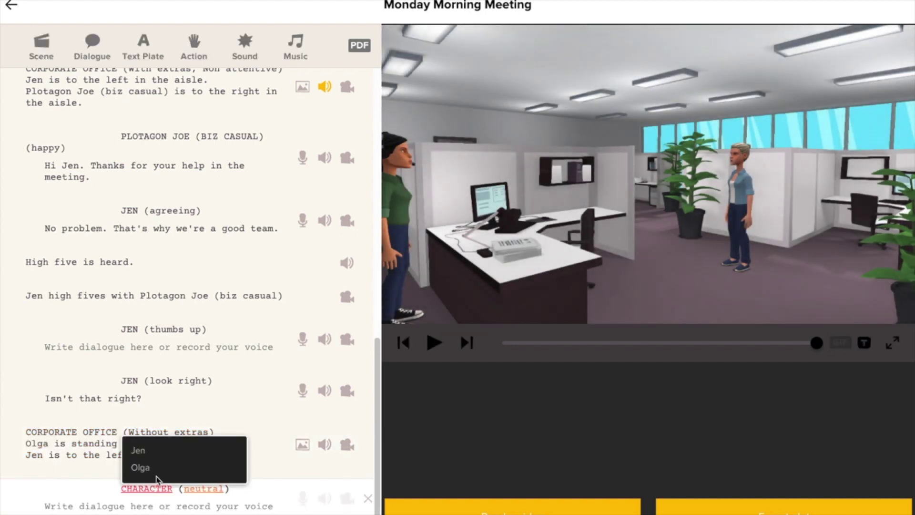
pyautogui.click(136, 469)
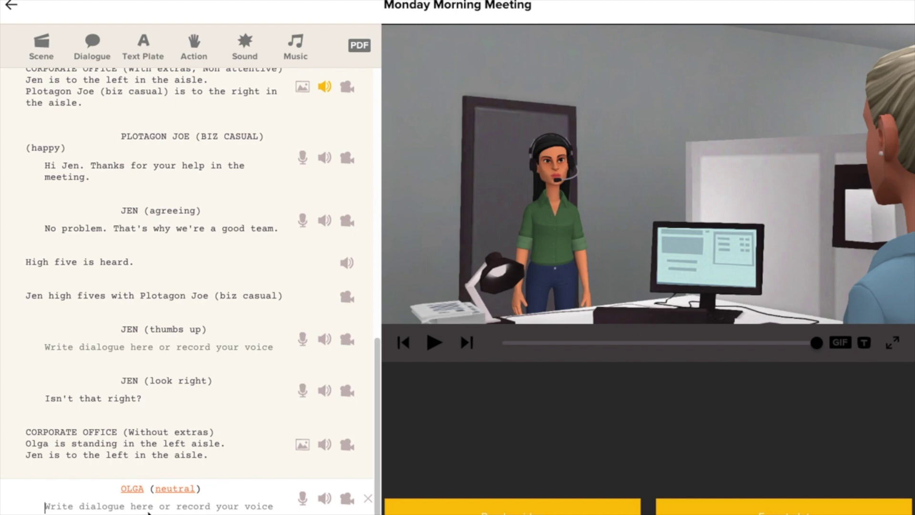
pyautogui.click(149, 511)
pyautogui.write("That's")
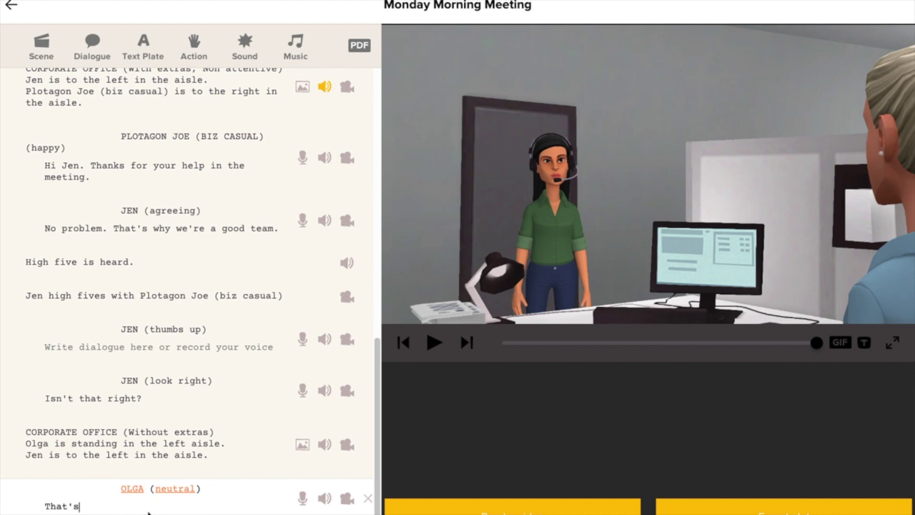
pyautogui.write(' right!')
pyautogui.click(179, 490)
pyautogui.scroll(-10, 196, 472)
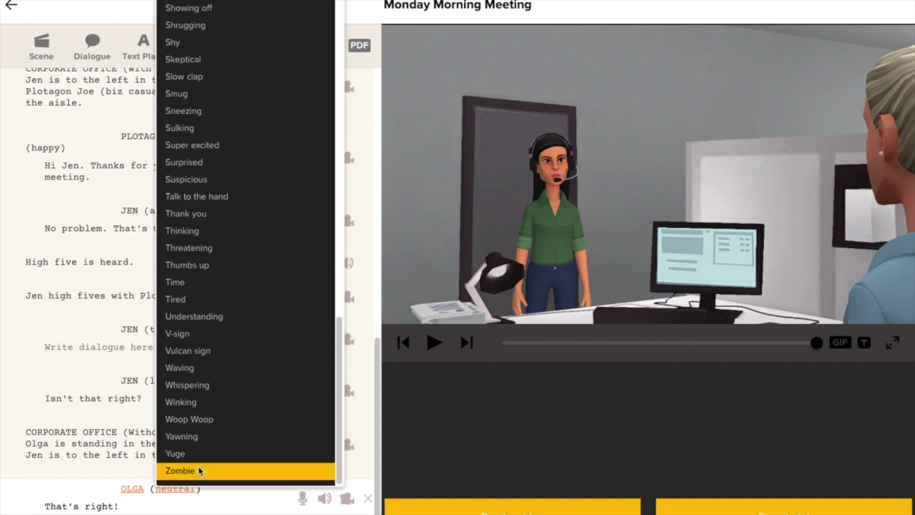
pyautogui.click(224, 266)
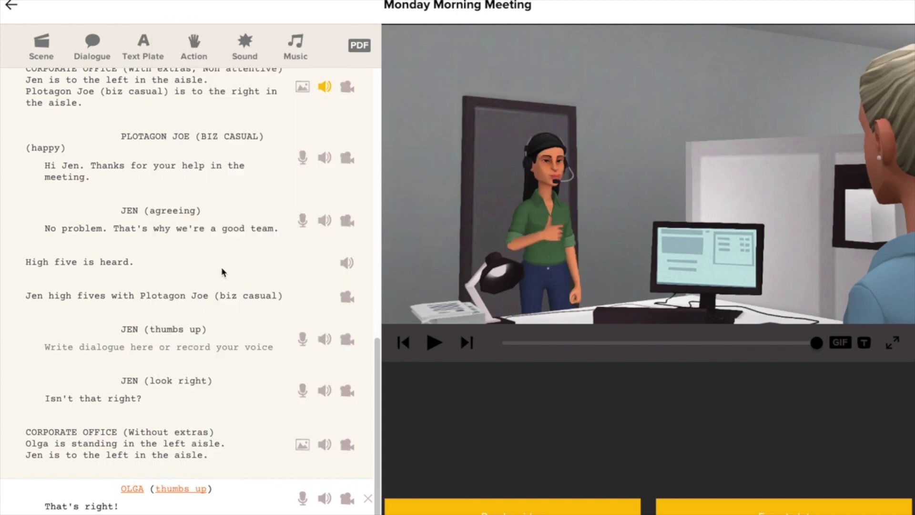
# Set the last Corporate office scene's camera to skipping establishing shot, and check the shots of Jen's look right line and Olga's reply
pyautogui.click(194, 444)
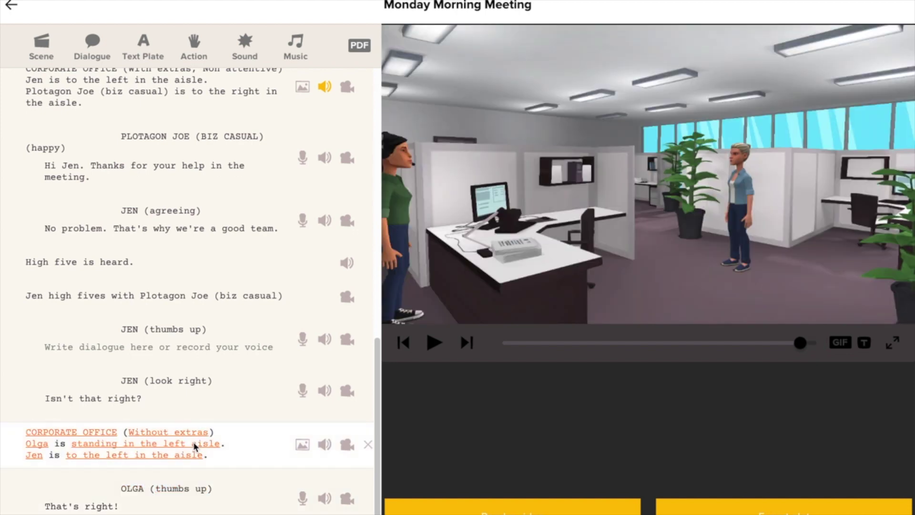
pyautogui.click(347, 445)
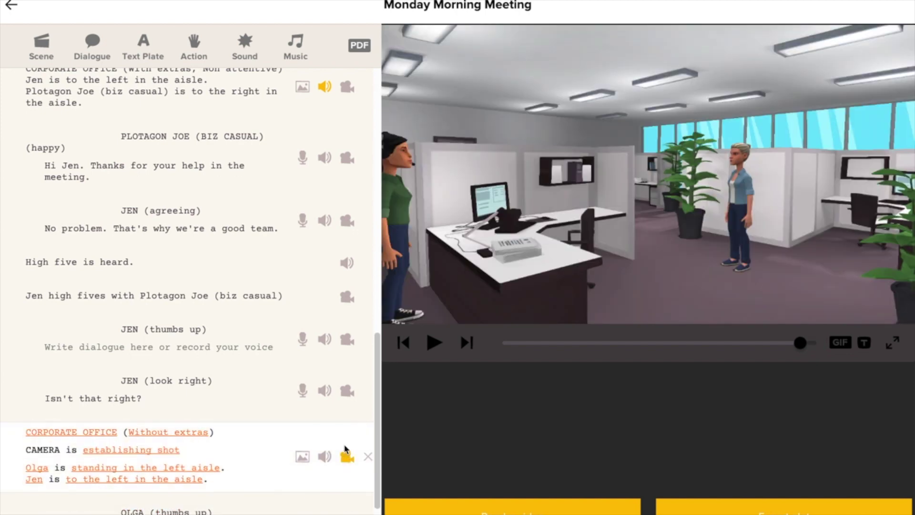
pyautogui.click(167, 451)
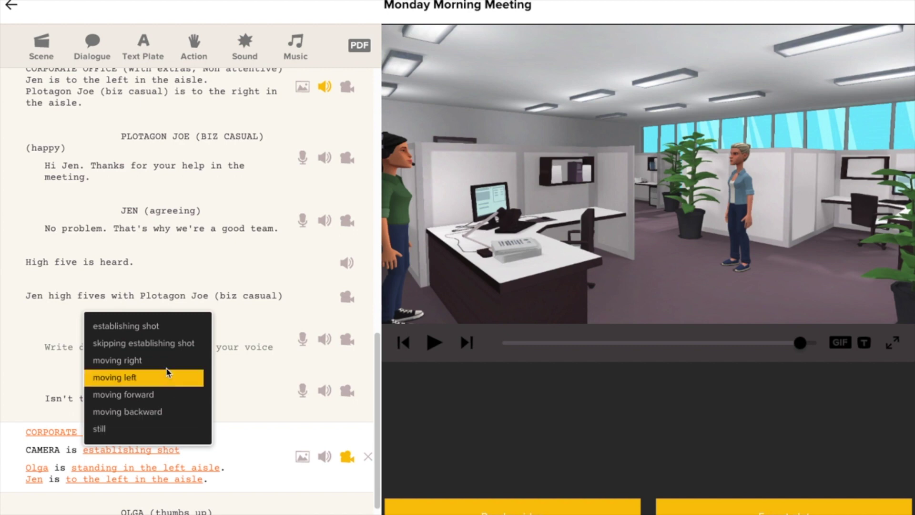
pyautogui.click(169, 343)
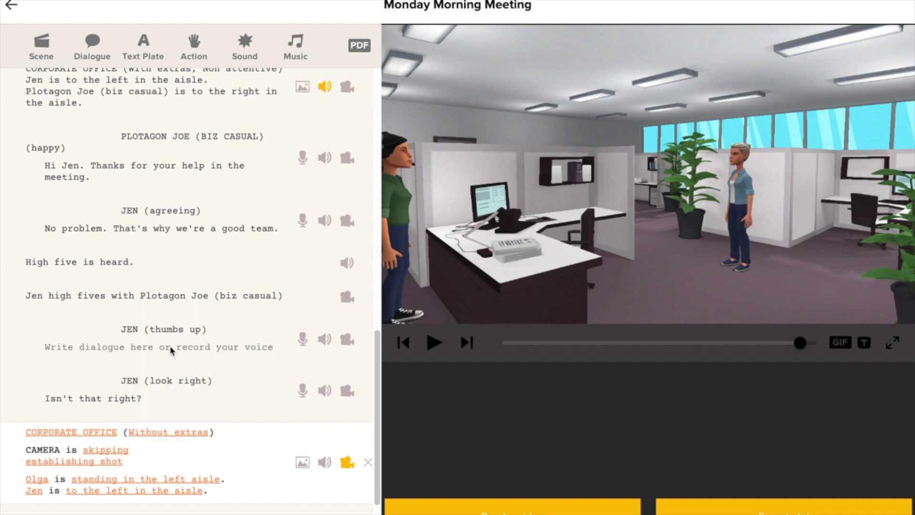
pyautogui.click(184, 406)
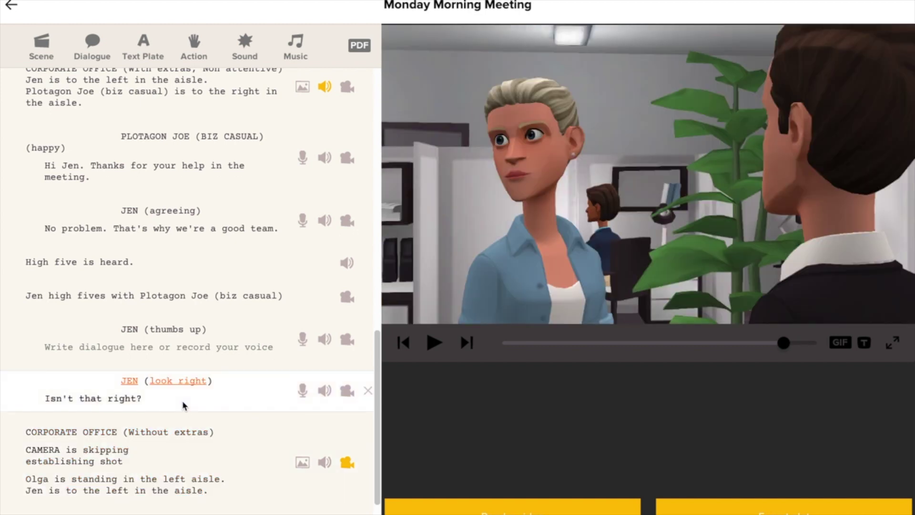
pyautogui.scroll(-2, 184, 405)
pyautogui.click(182, 441)
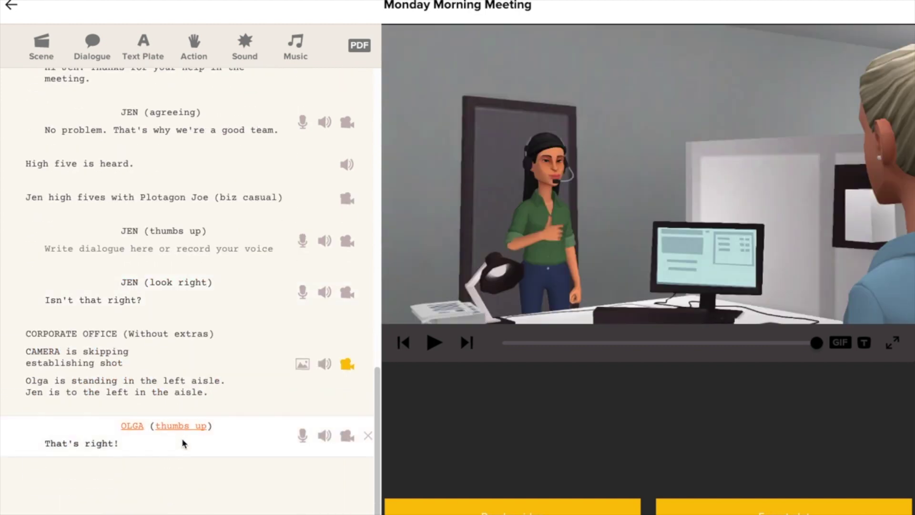